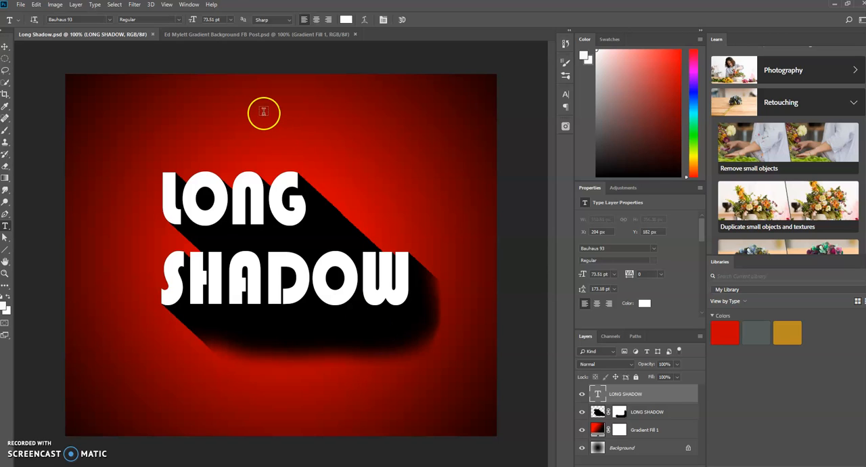
In the red gradient background document, add white Bauhaus 93 text at 24 pt reading LONG and SHADOW on two lines.
click(253, 36)
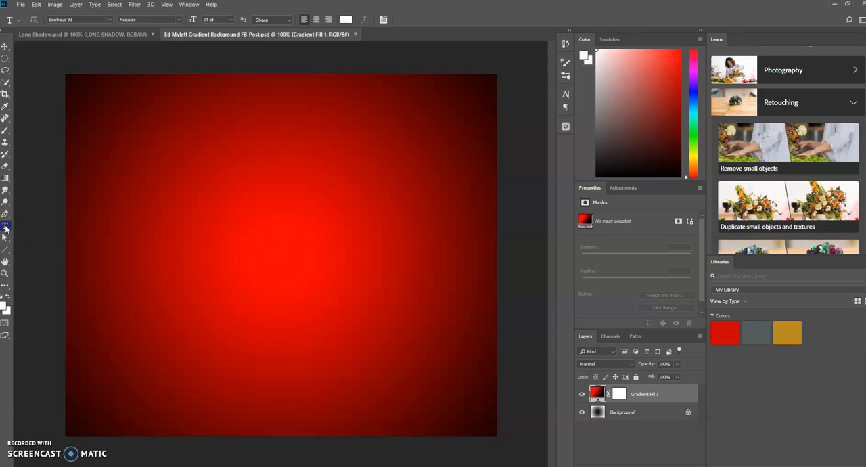
click(186, 198)
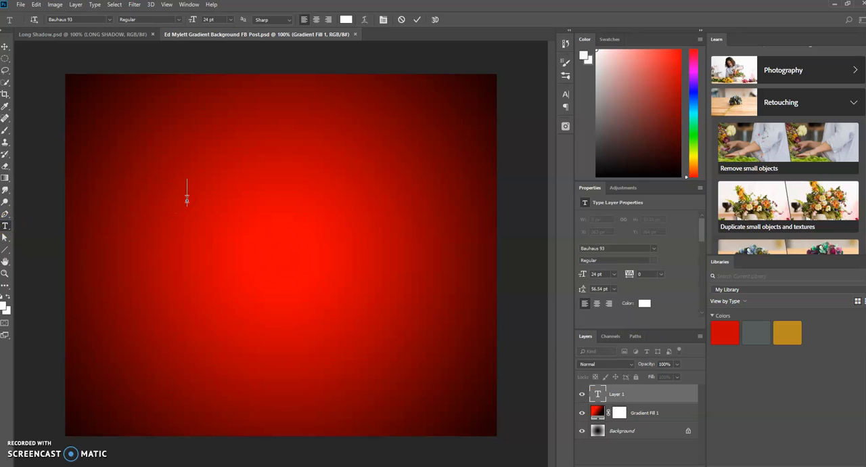
text(LONG)
key(Return)
text(SH)
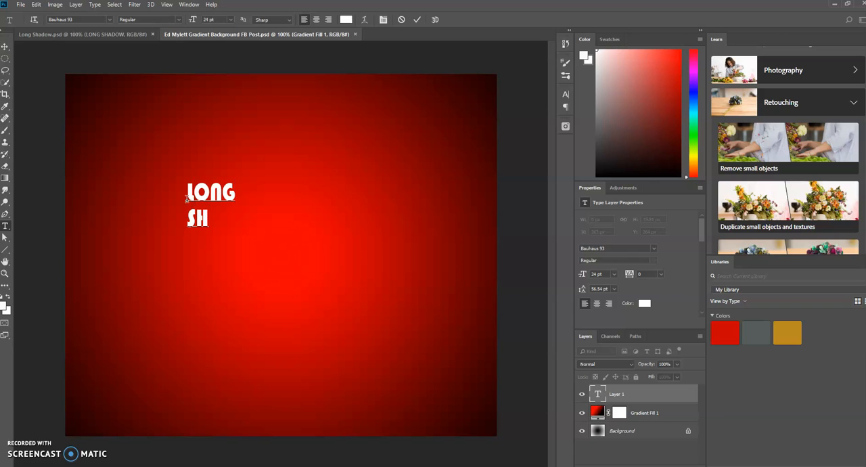
text(ADOW)
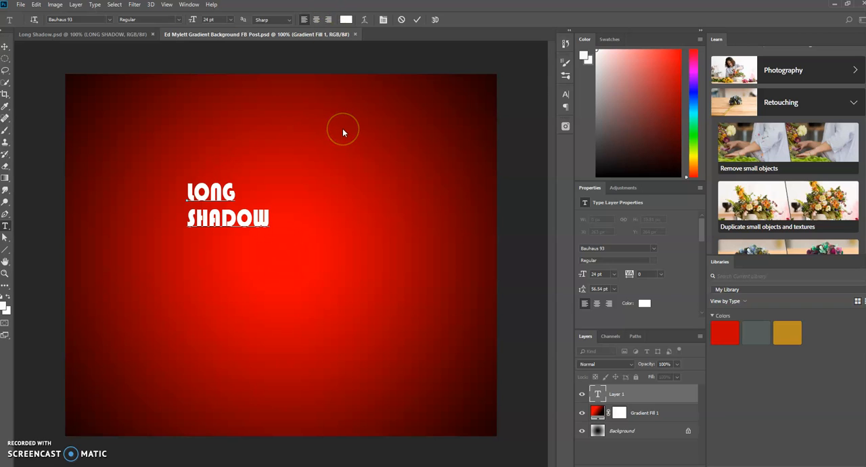
click(418, 19)
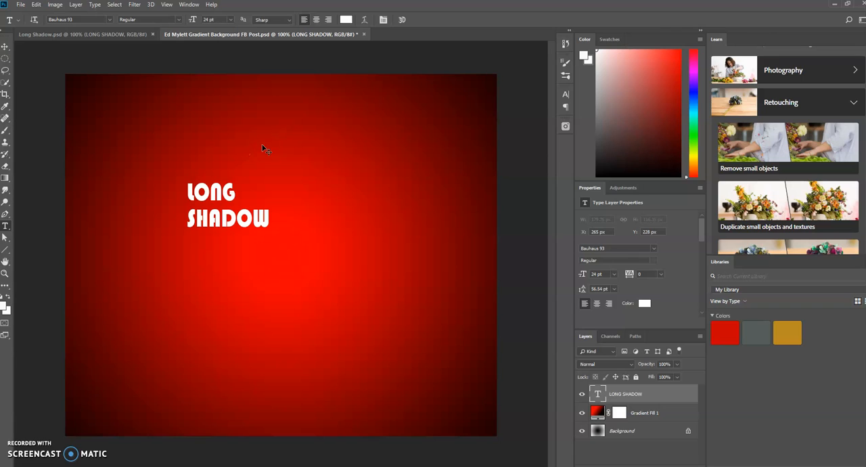
Scale the LONG SHADOW text up to about 272% and move it to the centre of the canvas.
key(ctrl+t)
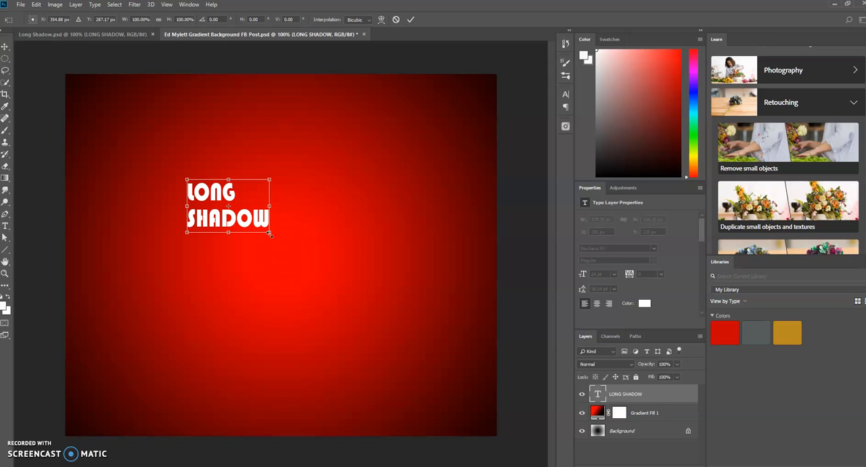
drag(270, 234, 339, 285)
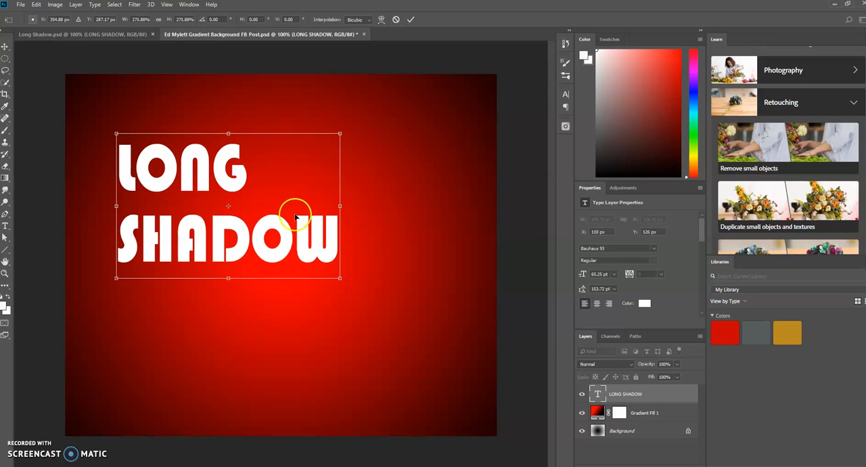
drag(281, 185, 333, 233)
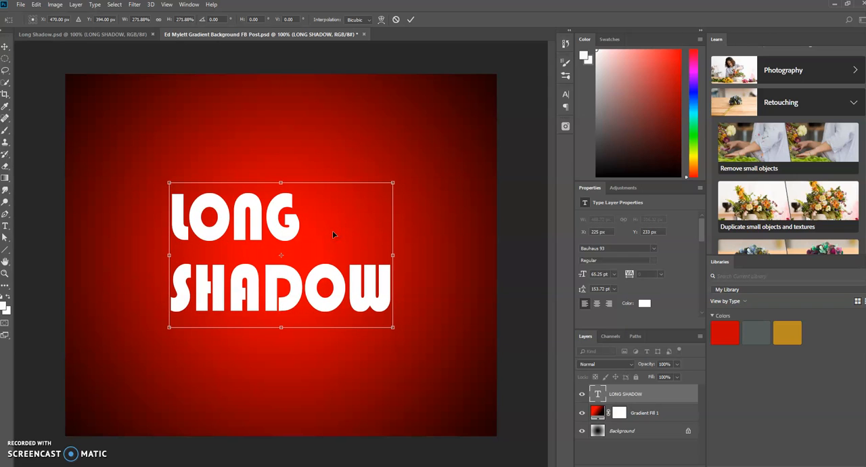
key(Return)
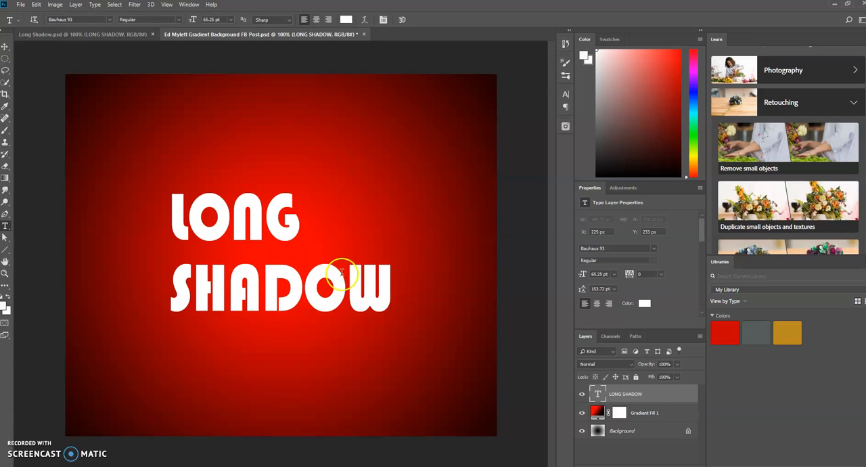
Duplicate the LONG SHADOW text layer and rasterize the original layer beneath the copy.
right_click(649, 389)
key(ctrl+j)
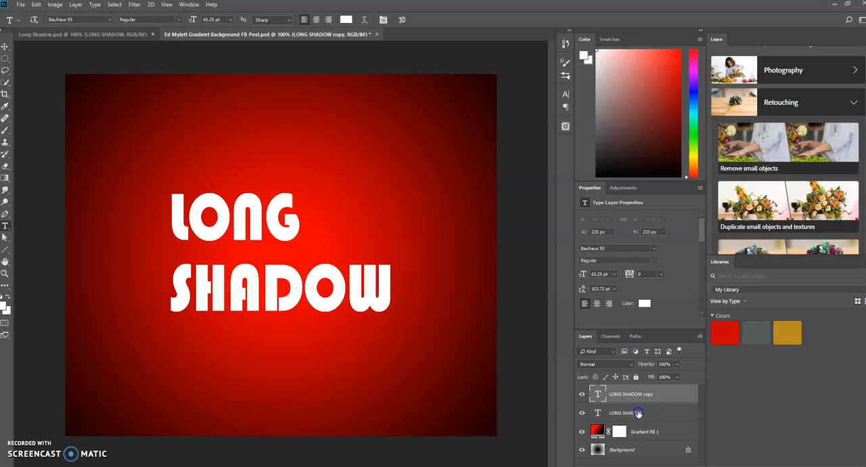
click(640, 413)
right_click(639, 413)
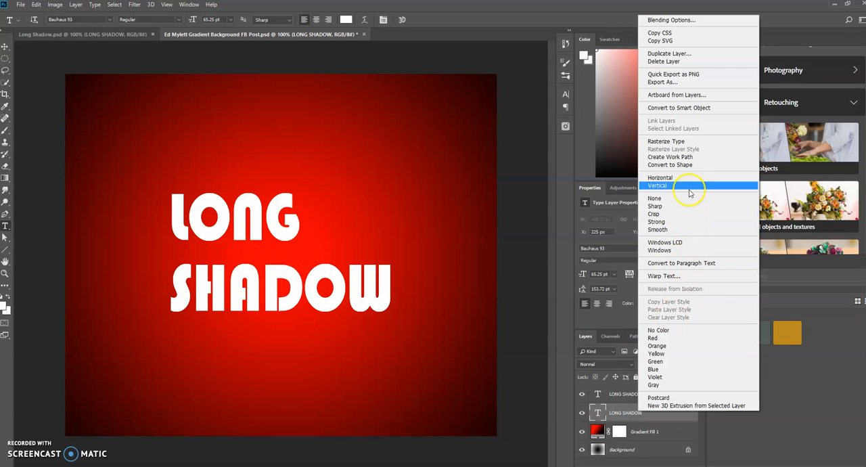
click(684, 141)
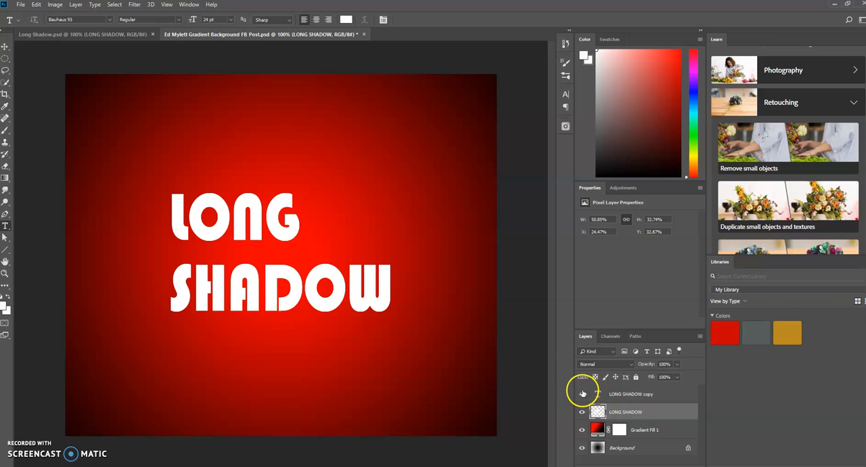
Hide the upper text copy, invert the rasterized LONG SHADOW layer to black, and show the copy again.
click(583, 396)
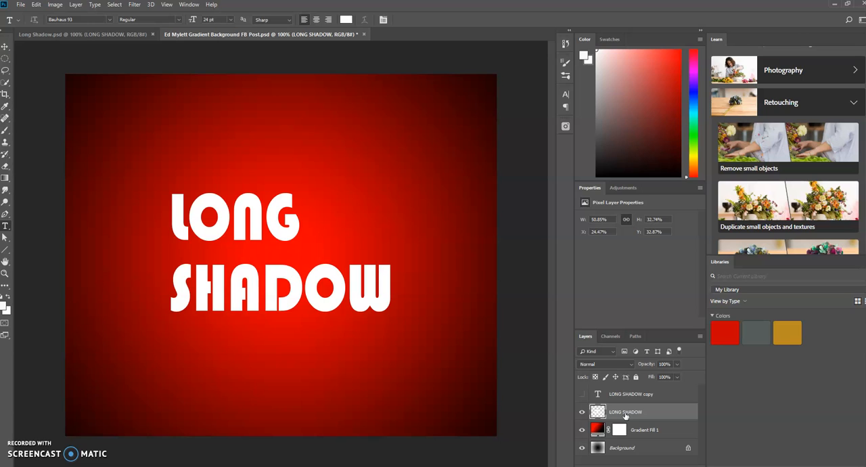
key(ctrl+i)
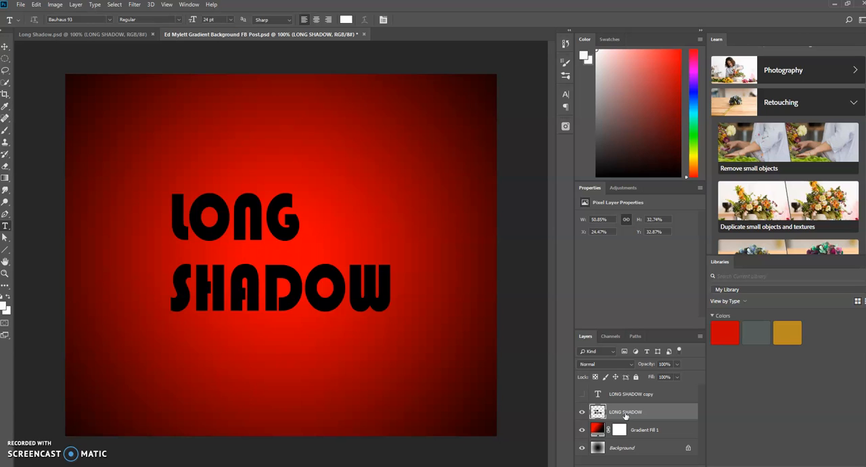
click(583, 394)
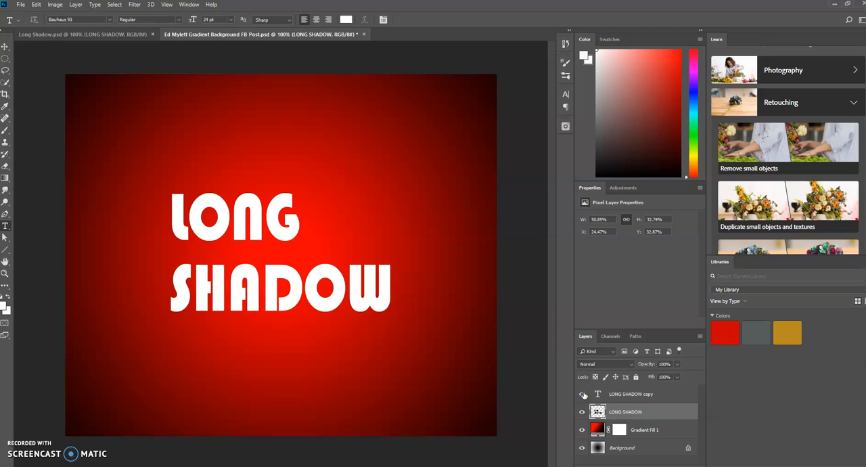
Duplicate the black LONG SHADOW layer and nudge the lower black layer about 3 pixels down and 3 pixels right.
click(616, 411)
key(ctrl+j)
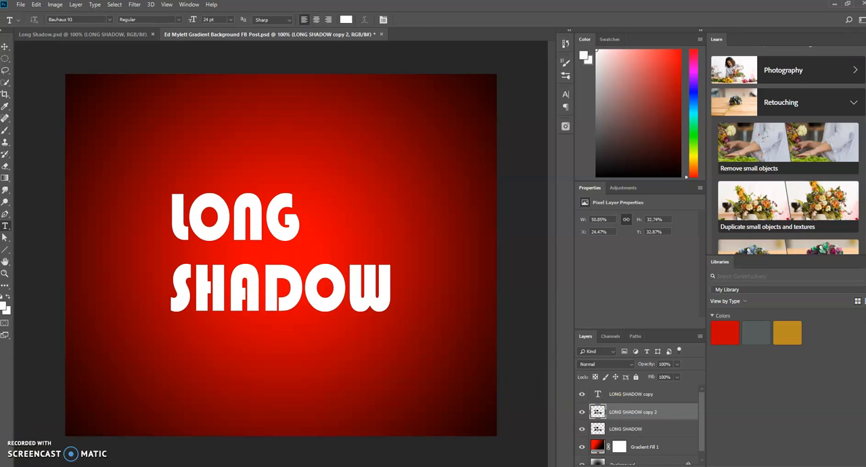
key(v)
key(alt+bracketleft)
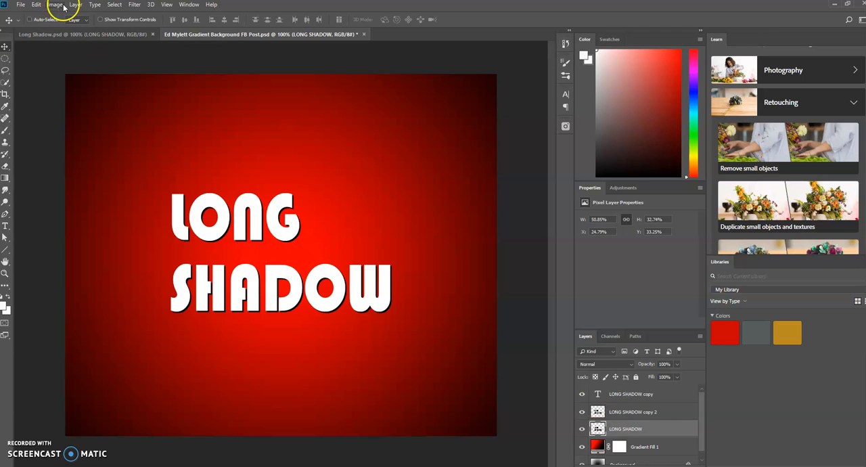
click(37, 5)
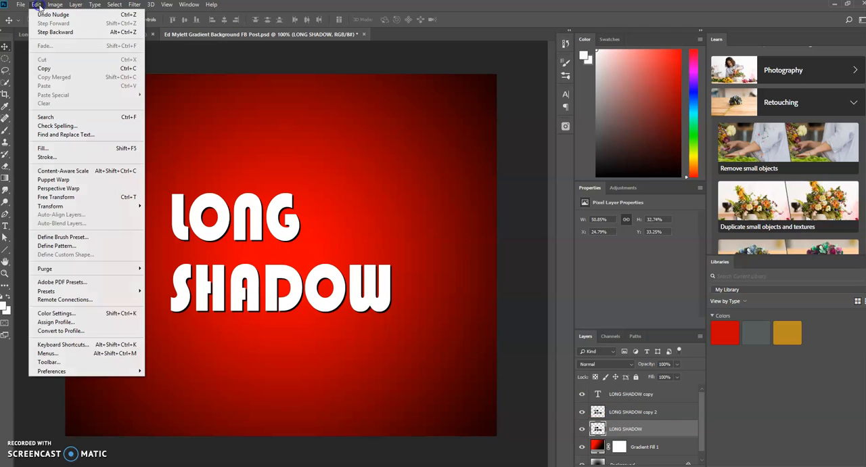
click(60, 148)
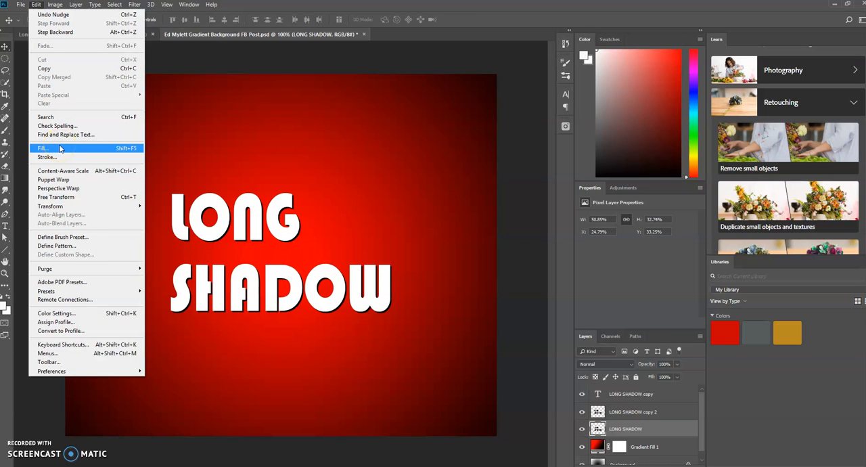
click(64, 5)
click(72, 4)
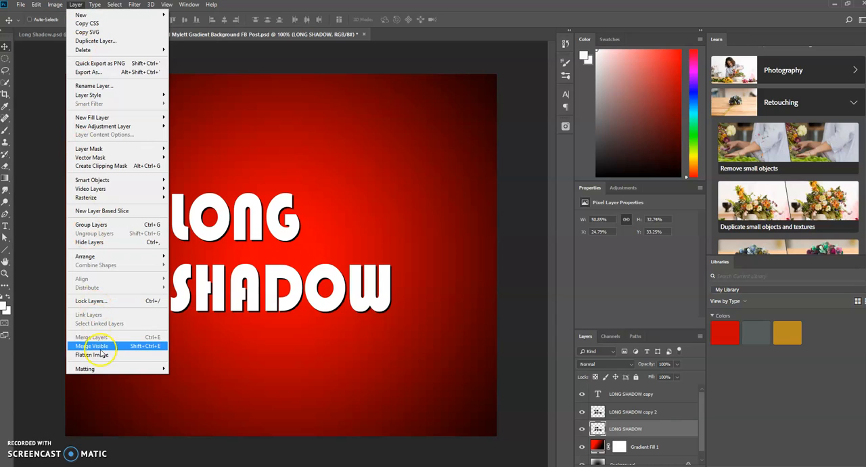
click(519, 150)
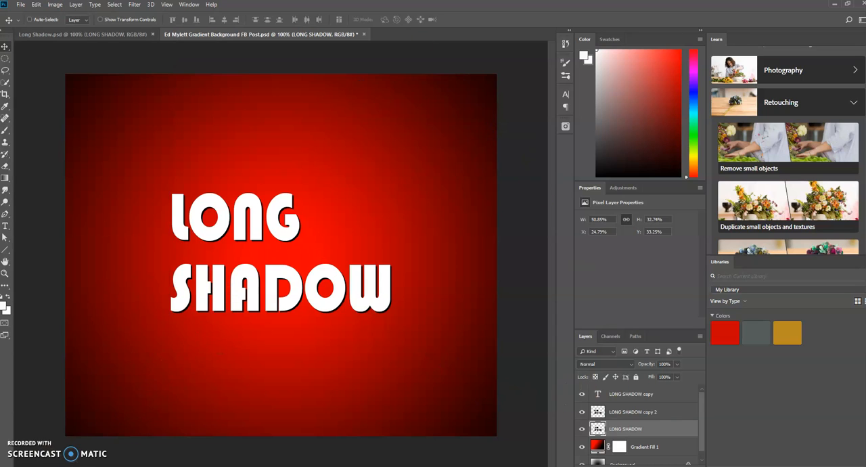
Select the upper black duplicate and merge it down into the offset black LONG SHADOW layer.
key(alt+bracketright)
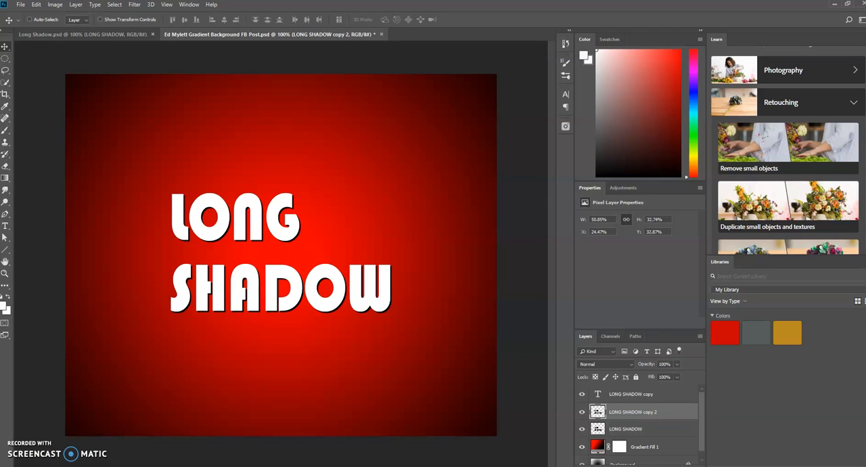
key(ctrl+e)
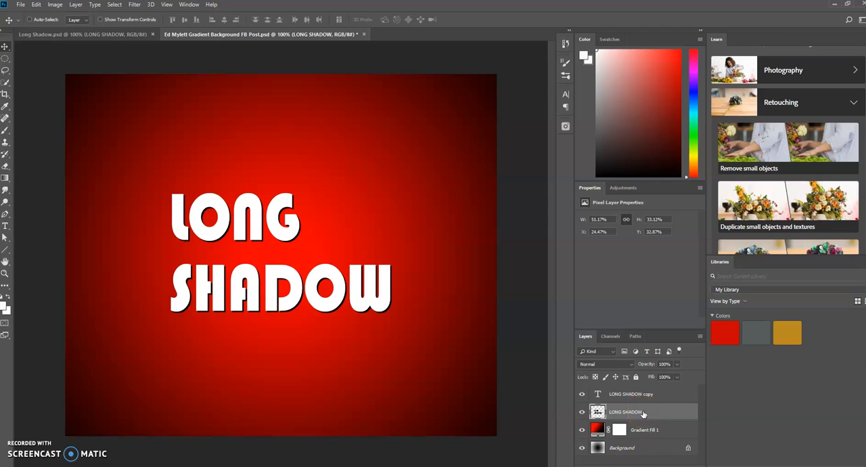
Duplicate the merged black layer, nudge the duplicate 1 pixel down and 3 pixels right, and merge it down.
key(ctrl+j)
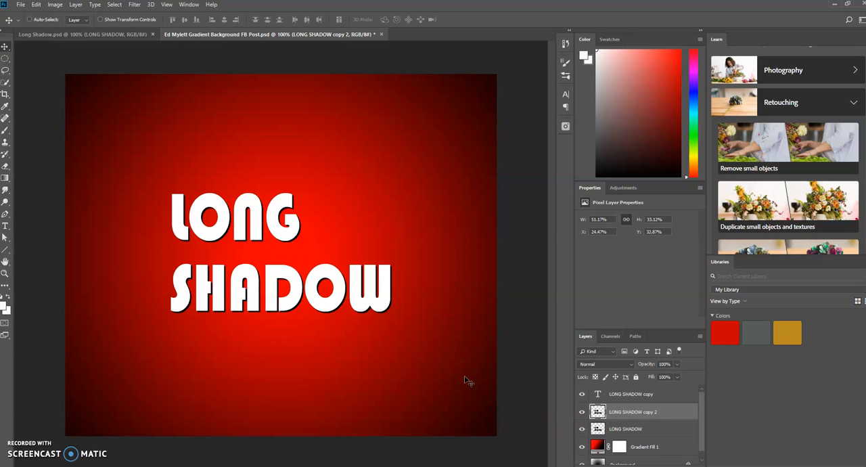
key(Down)
key(Right)
key(Right)
key(Right)
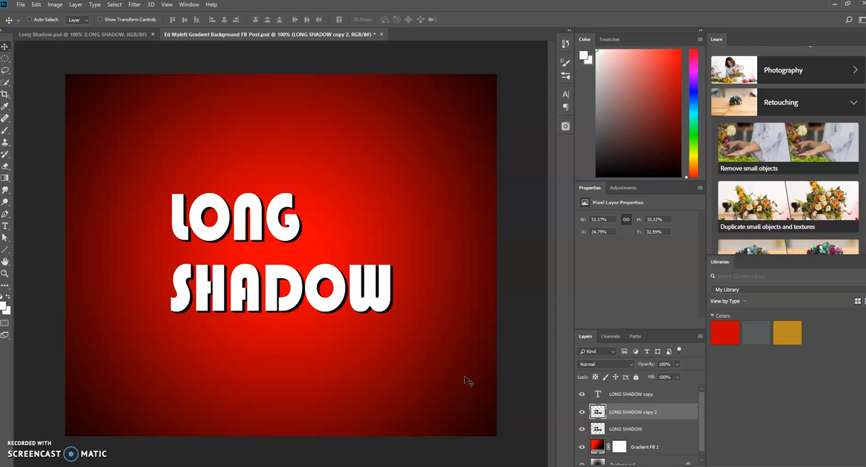
click(644, 412)
key(ctrl+e)
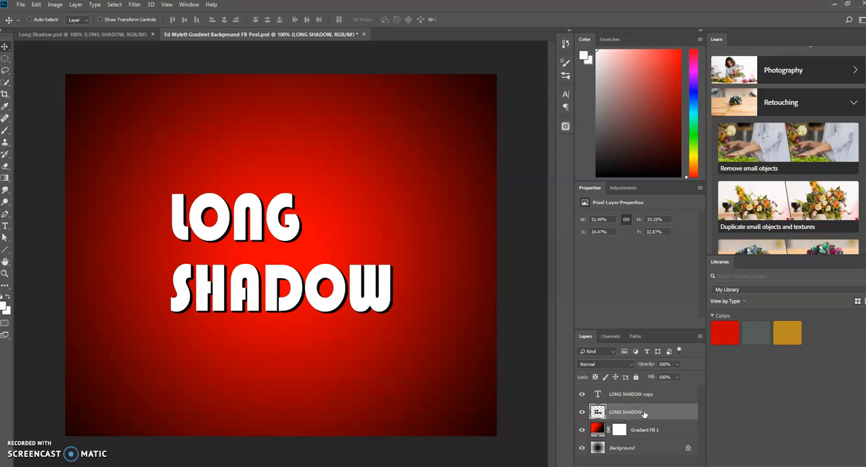
Duplicate the black shadow layer, nudge the duplicate 3 pixels down and 3 pixels right, and merge it down.
click(640, 413)
key(ctrl)
key(ctrl+j)
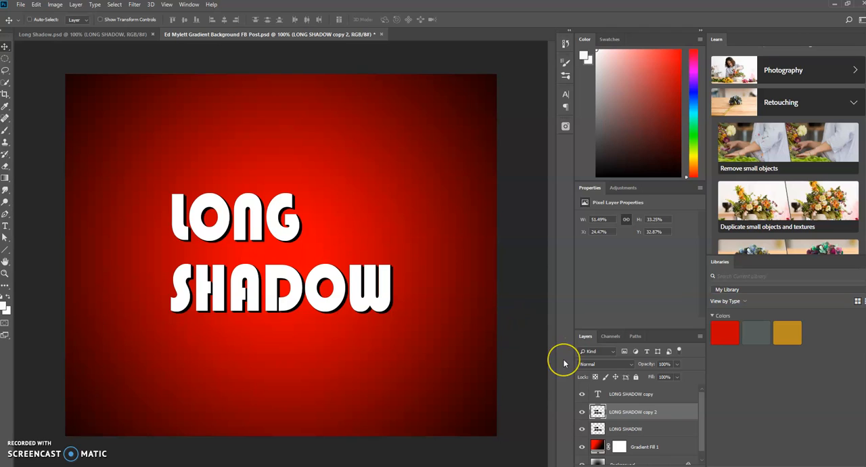
key(Down)
key(Down)
key(Down)
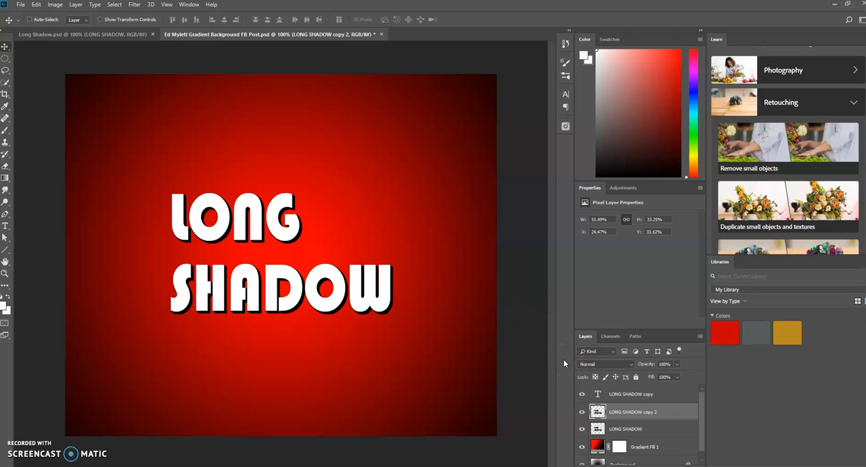
key(Right)
key(Right)
key(Right)
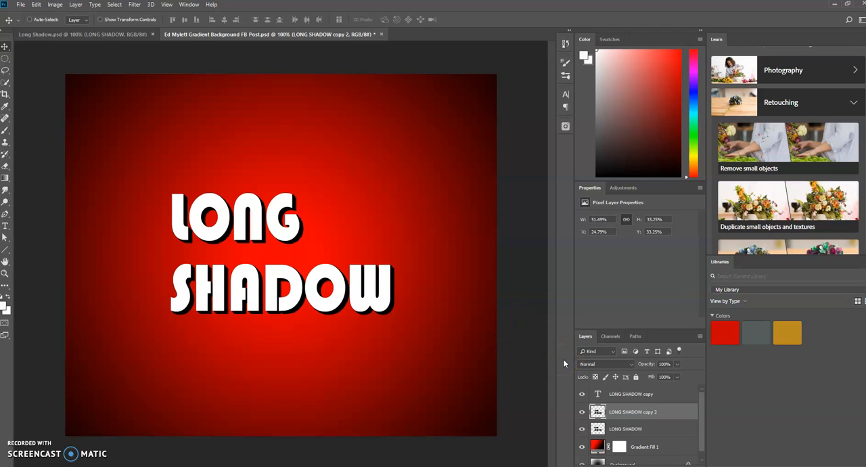
key(ctrl+e)
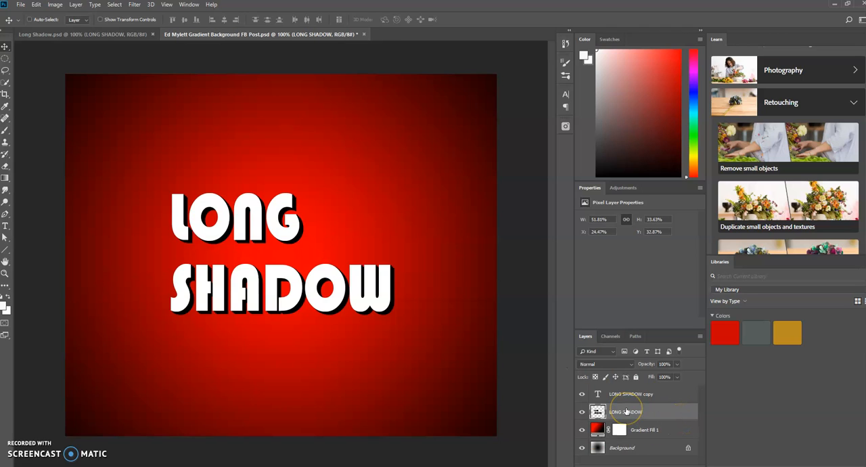
Extend the shadow once more by merging down a duplicate of the black layer offset 3 pixels down and 3 pixels right.
key(ctrl+j)
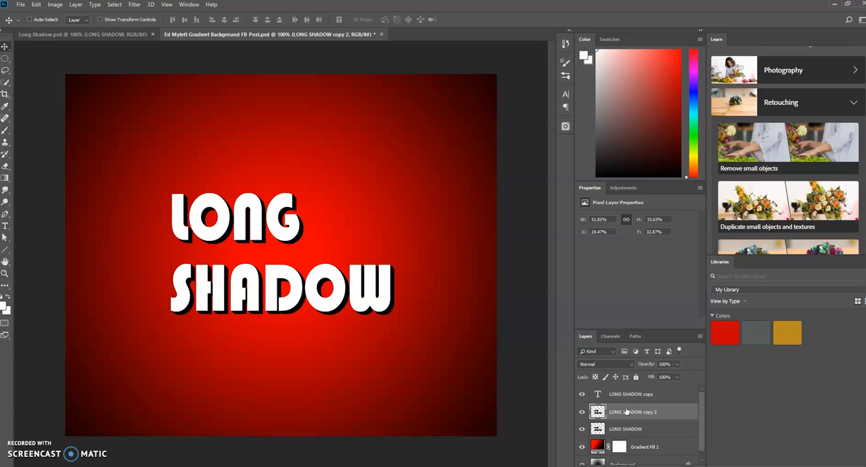
key(Down)
key(Down)
key(Down)
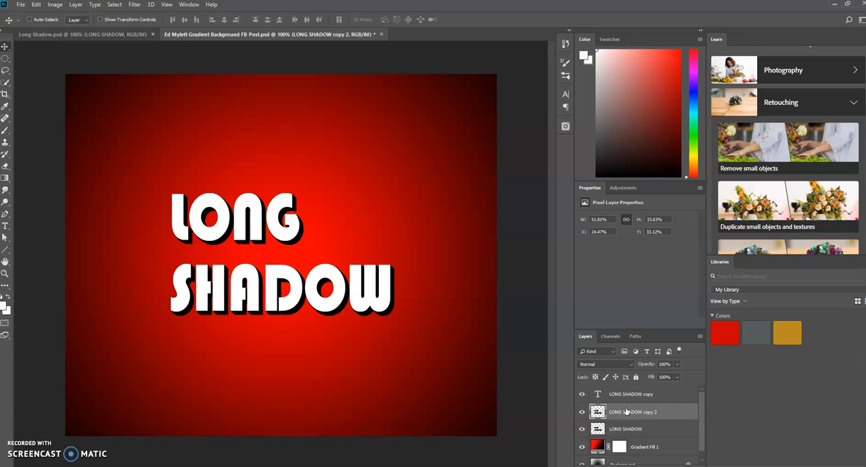
key(Right)
key(Right)
key(Right)
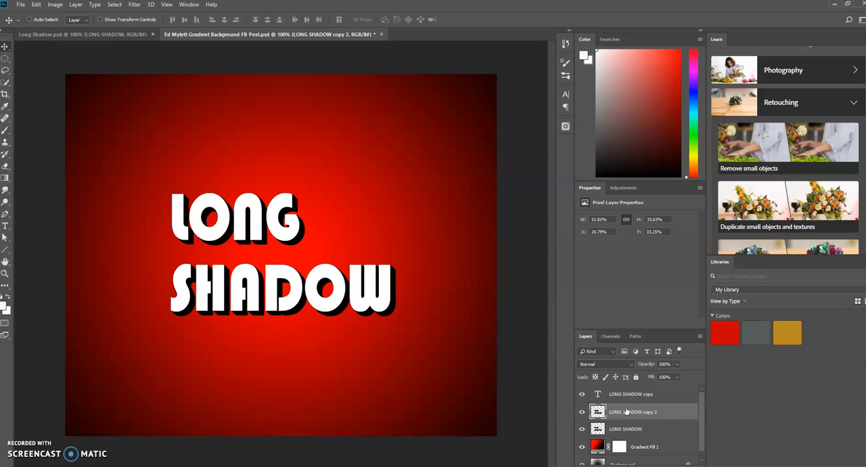
key(ctrl+e)
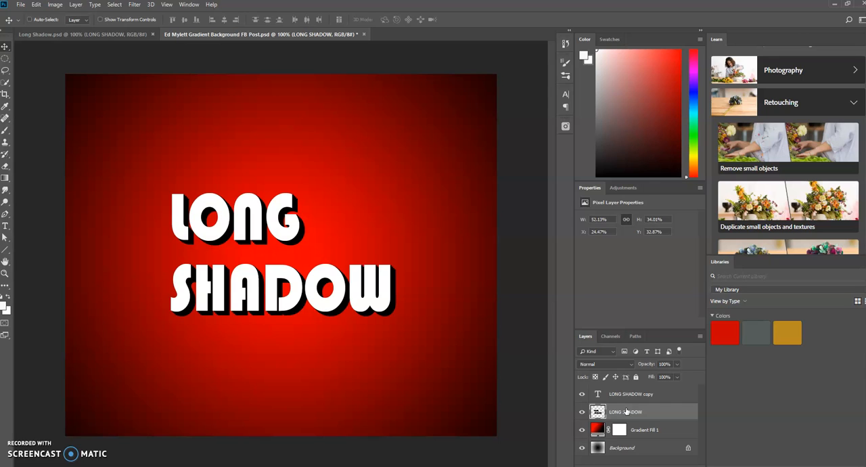
Duplicate the black LONG SHADOW layer, nudge the duplicate 3 pixels down and 3 pixels right, and merge it down.
key(ctrl+j)
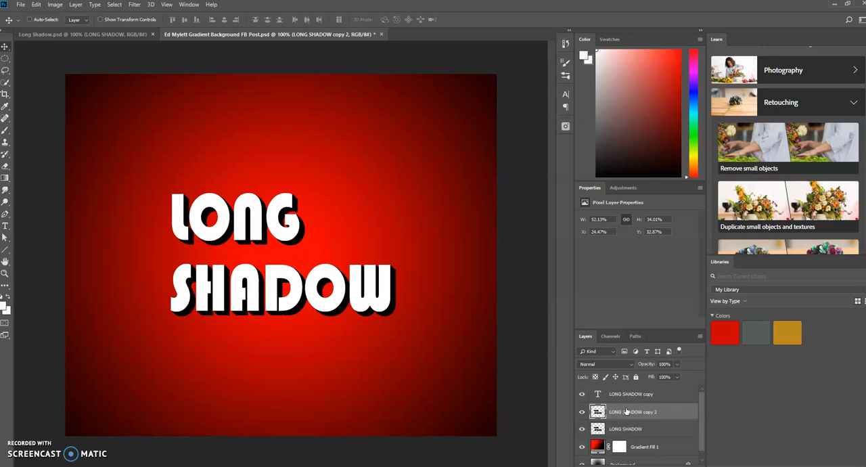
key(Down)
key(Down)
key(Right)
key(Right)
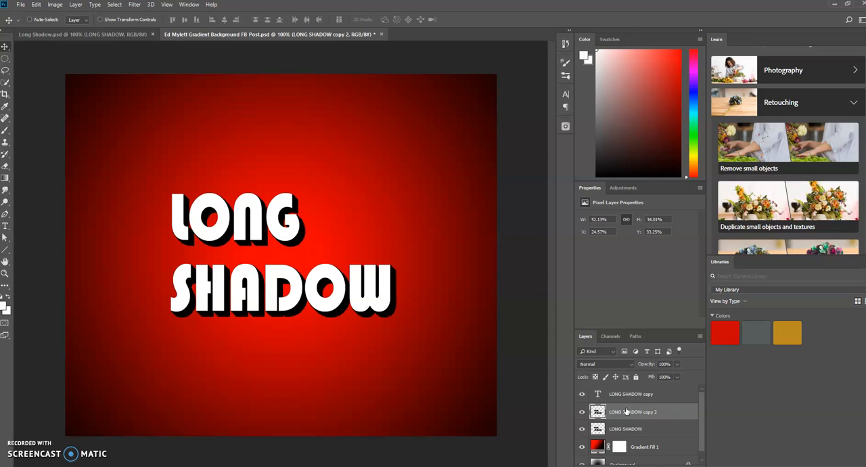
key(Right)
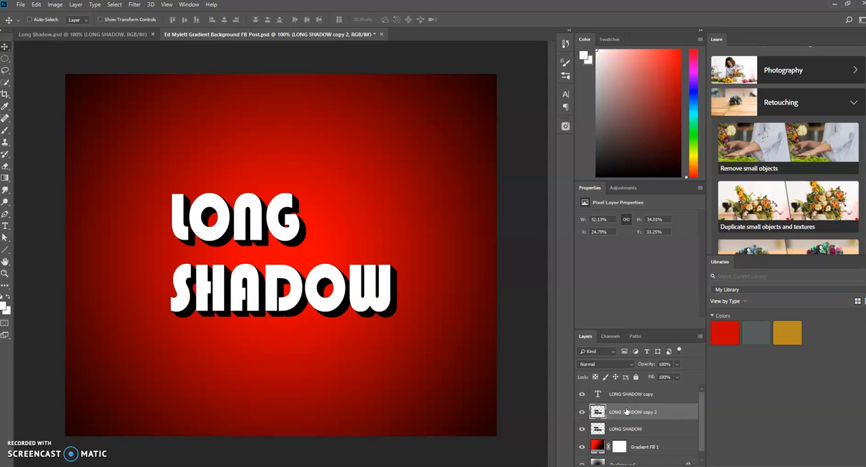
key(ctrl+e)
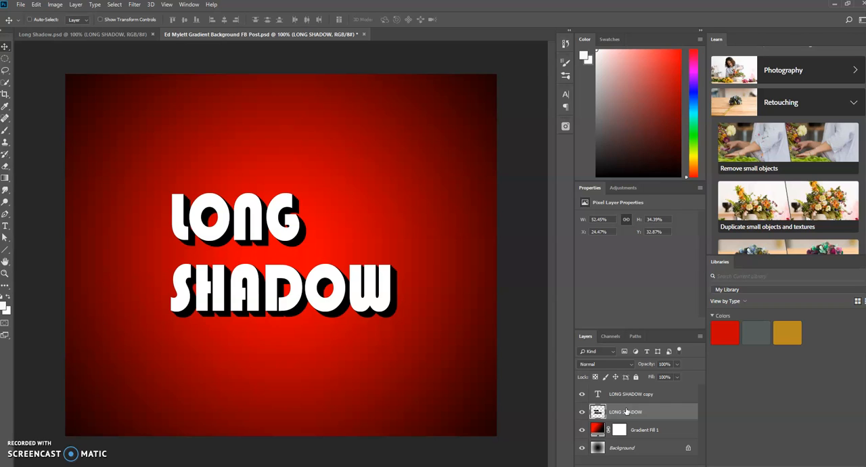
Extend the shadow twice by merging down duplicates moved diagonally down-right, the first to about X 26%, Y 35%, the second to about X 27%, Y 37%.
key(ctrl+j)
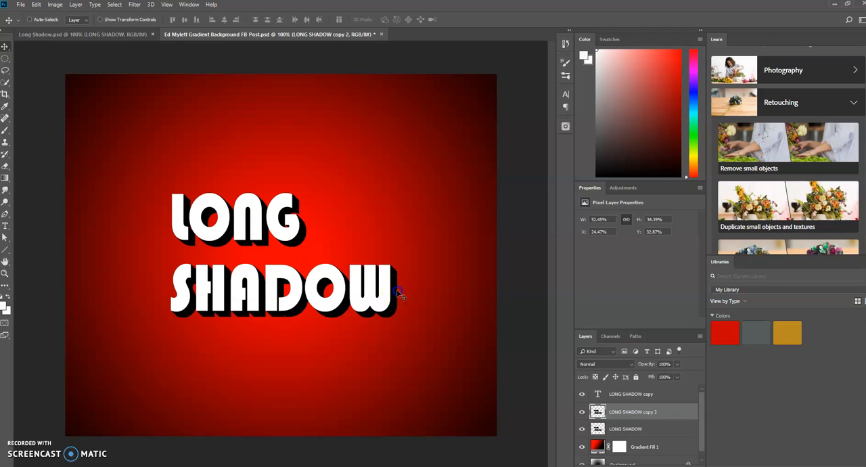
mouse_move(399, 294)
mouse_down()
mouse_move(419, 310)
mouse_move(408, 304)
mouse_up()
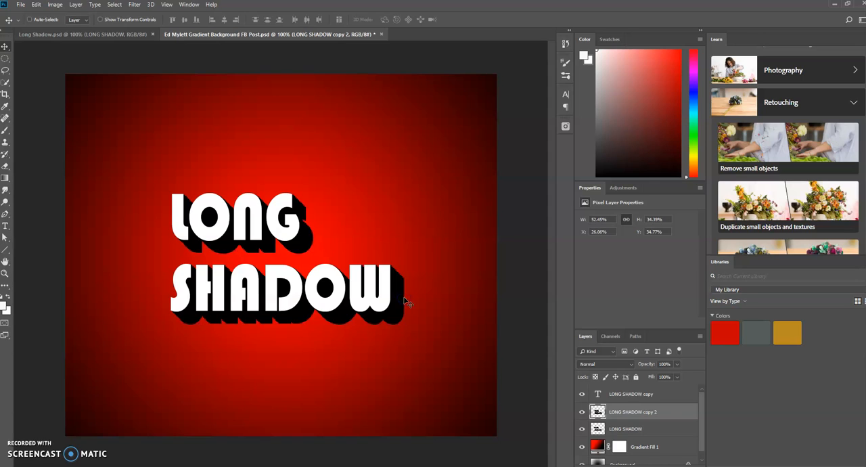
key(ctrl+e)
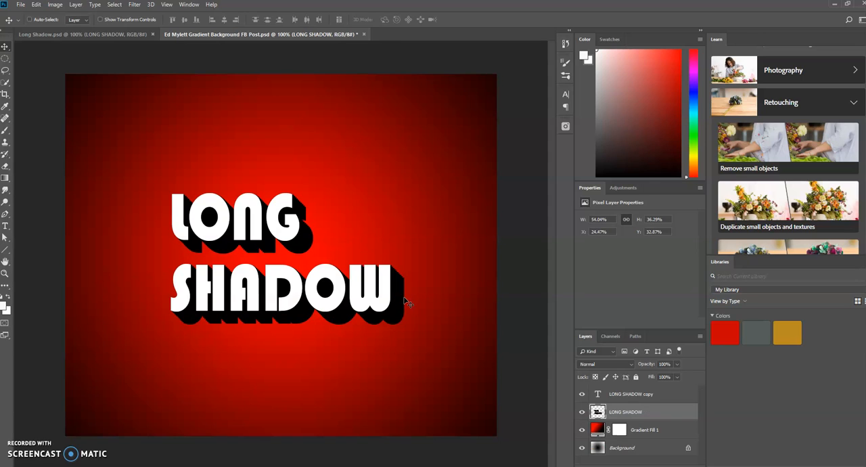
key(ctrl+j)
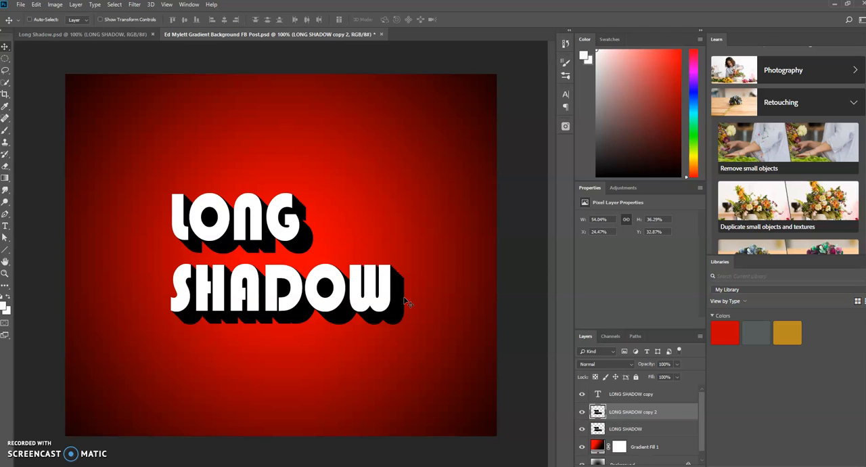
drag(405, 298, 421, 310)
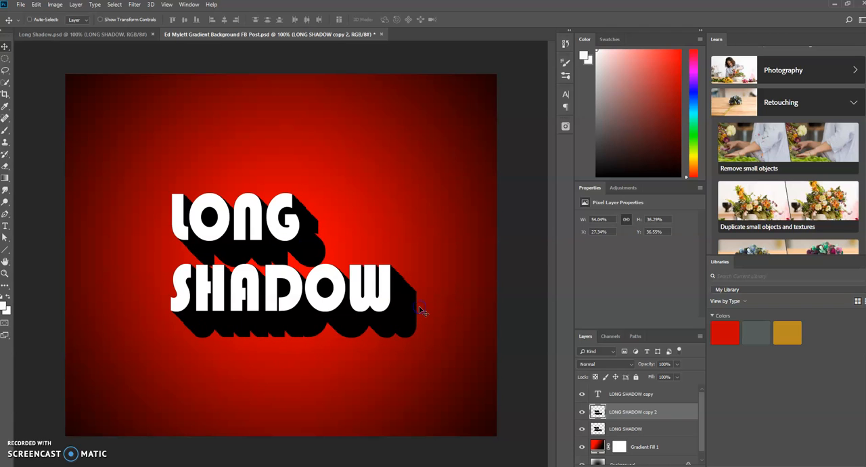
key(ctrl+e)
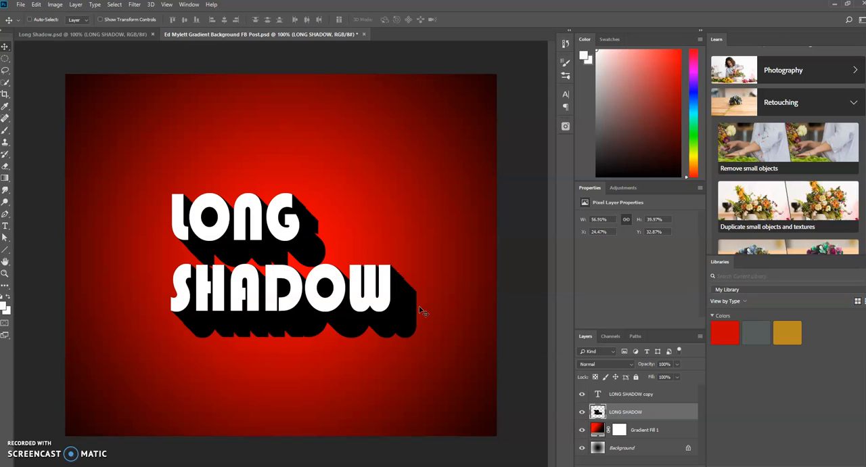
Lengthen the shadow to the canvas's right edge by merging down two more diagonally offset duplicates, at about X 31%, Y 40% and X 37%, Y 48%.
key(ctrl+j)
drag(421, 311, 444, 331)
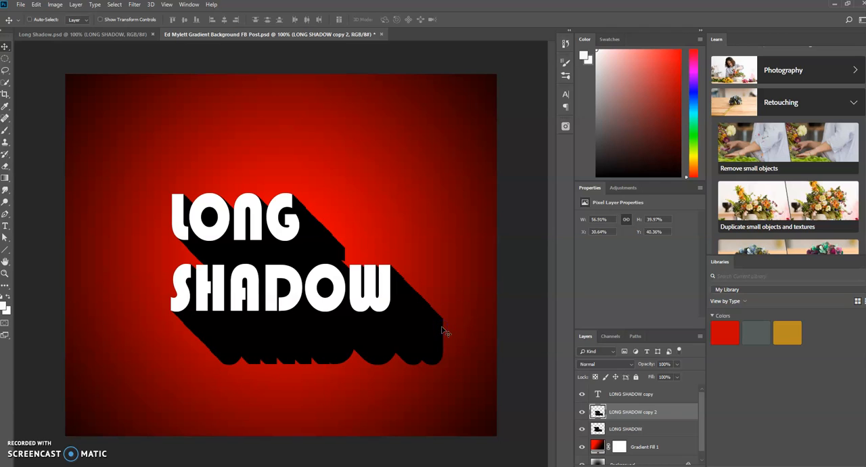
key(ctrl+e)
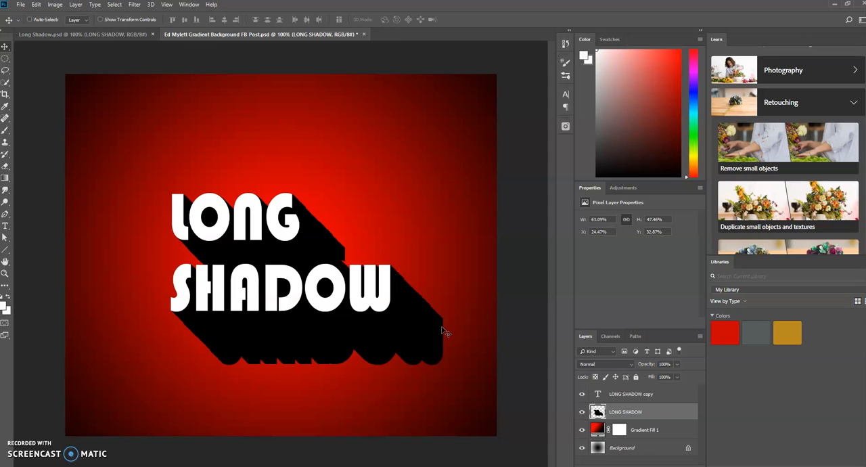
key(ctrl+j)
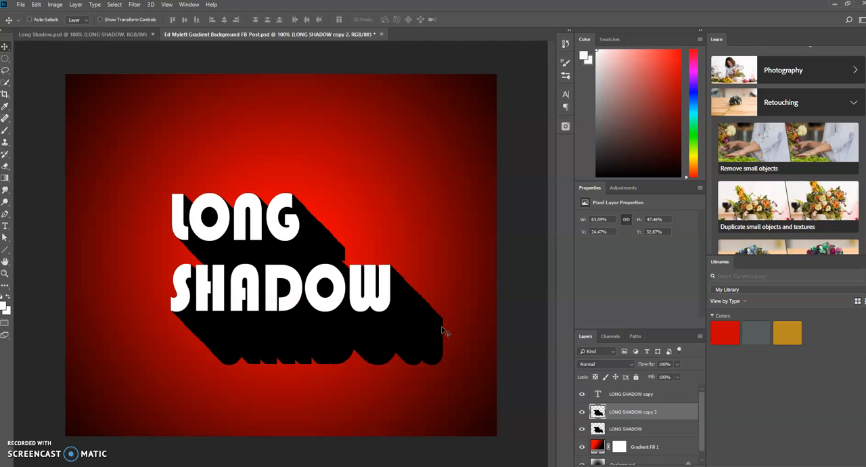
drag(449, 340, 499, 385)
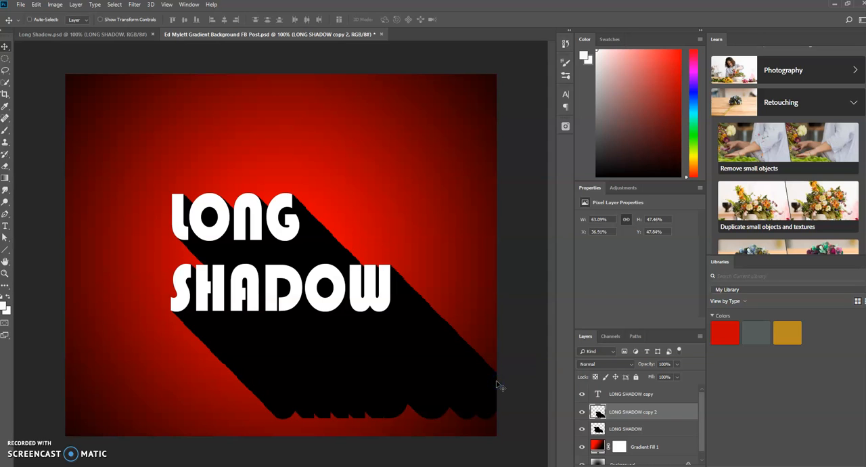
key(ctrl+e)
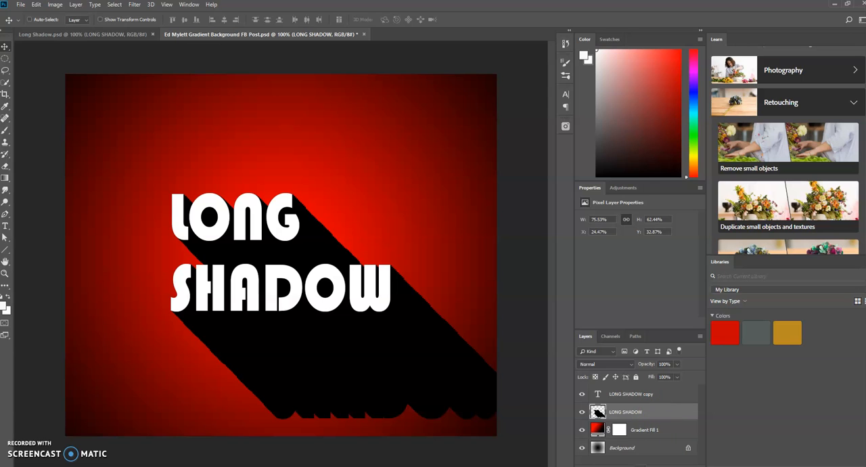
Add a layer mask to the black LONG SHADOW layer and choose the Soft Round brush for the Brush tool.
click(628, 466)
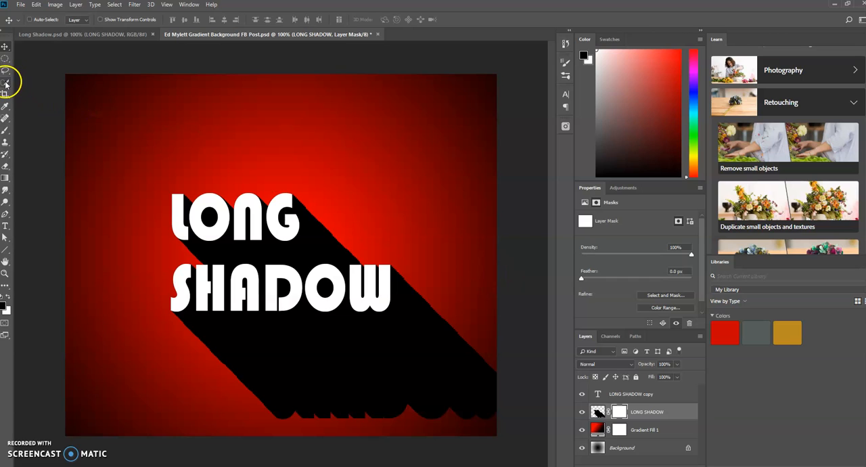
click(6, 133)
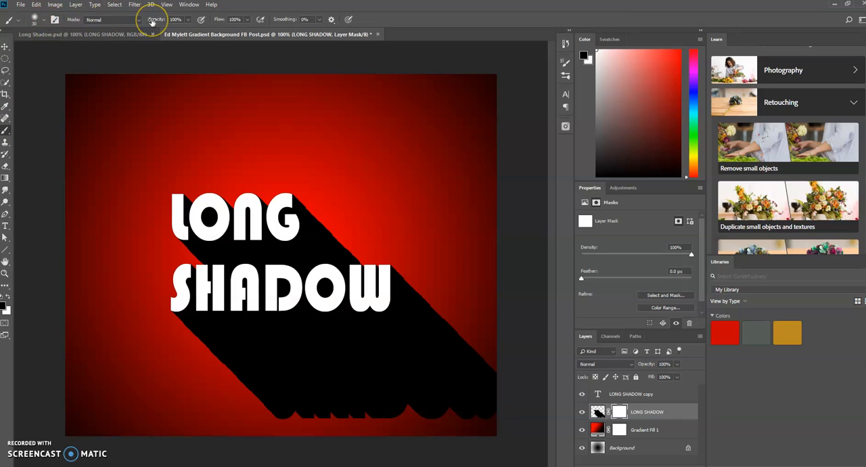
click(35, 18)
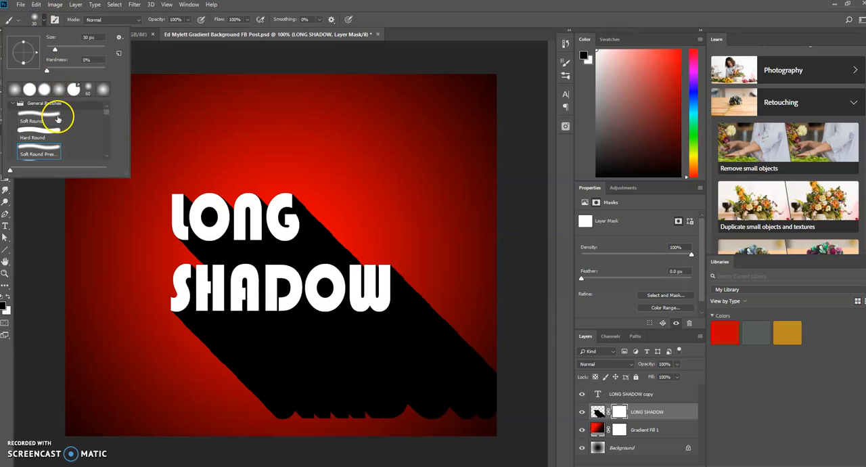
click(34, 119)
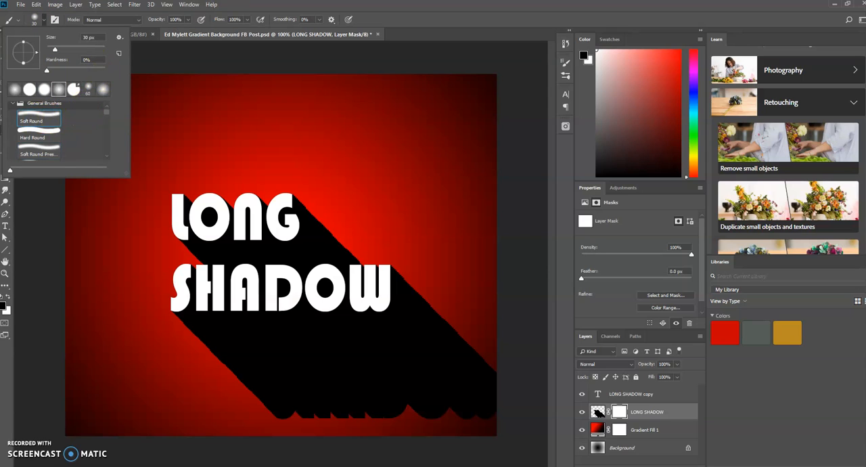
click(245, 8)
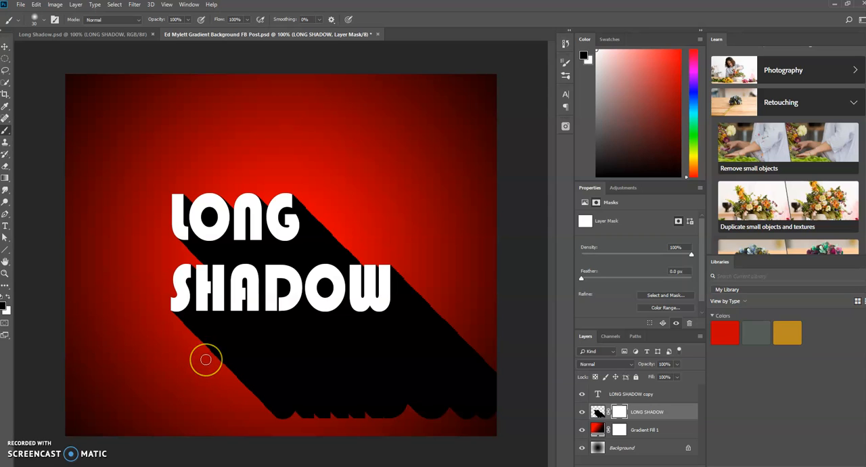
Paint black on the shadow's mask, enlarging the soft brush to 70 px, to fade out the far end below and right of the word SHADOW.
mouse_move(207, 358)
mouse_down()
mouse_move(265, 379)
mouse_move(255, 364)
mouse_move(247, 369)
mouse_move(311, 367)
mouse_up()
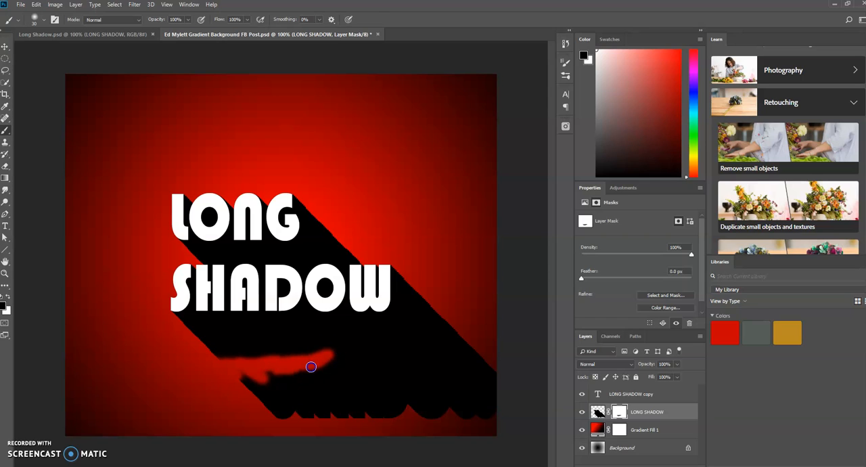
key(bracketright)
key(bracketright)
key(bracketright)
key(bracketright)
mouse_move(311, 367)
mouse_down()
mouse_move(409, 364)
mouse_move(385, 381)
mouse_move(436, 340)
mouse_move(434, 359)
mouse_move(460, 307)
mouse_move(444, 327)
mouse_move(438, 296)
mouse_up()
mouse_move(467, 362)
mouse_down()
mouse_move(505, 373)
mouse_move(511, 364)
mouse_move(510, 387)
mouse_move(488, 365)
mouse_move(442, 399)
mouse_move(436, 381)
mouse_move(450, 360)
mouse_move(419, 386)
mouse_move(442, 409)
mouse_move(366, 402)
mouse_move(317, 419)
mouse_move(316, 388)
mouse_move(233, 381)
mouse_move(306, 389)
mouse_move(280, 391)
mouse_move(271, 412)
mouse_move(333, 397)
mouse_up()
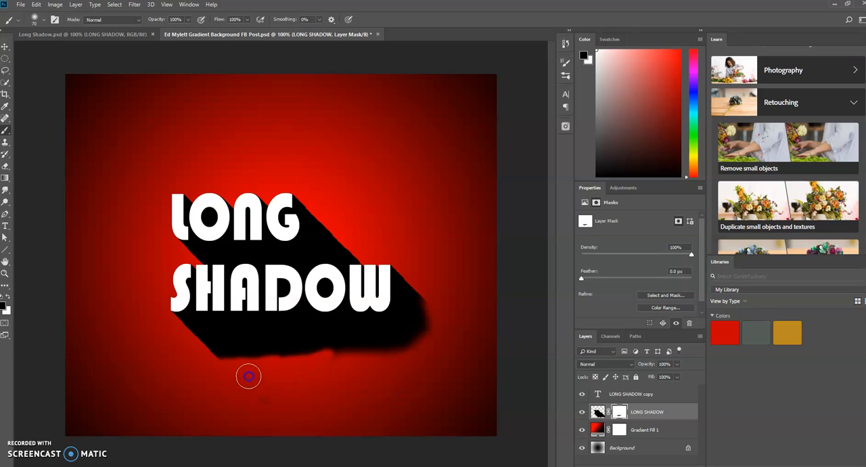
mouse_move(178, 345)
mouse_down()
mouse_move(232, 358)
mouse_move(369, 354)
mouse_move(407, 346)
mouse_move(456, 280)
mouse_move(430, 291)
mouse_up()
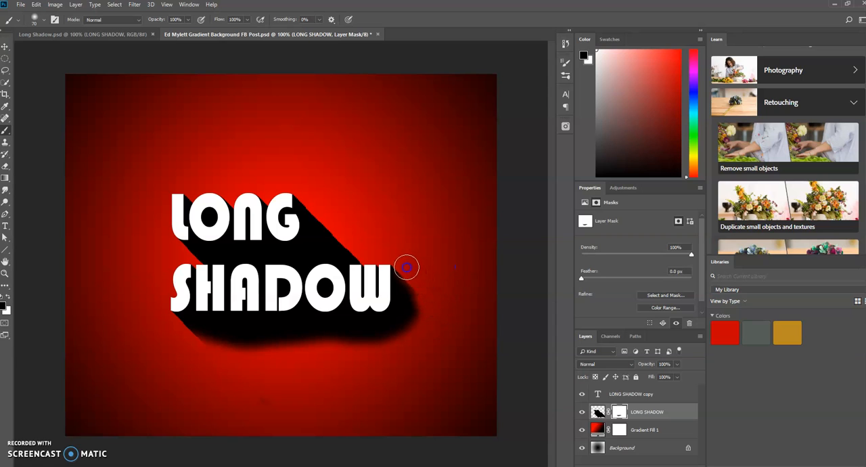
click(435, 268)
click(442, 431)
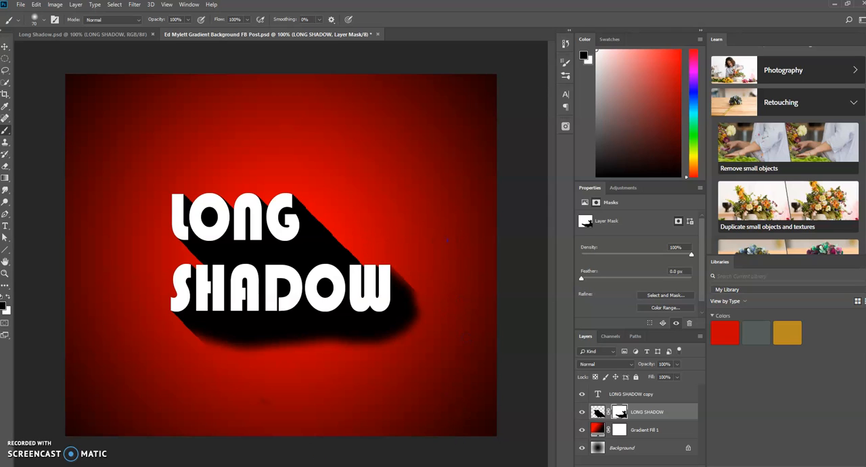